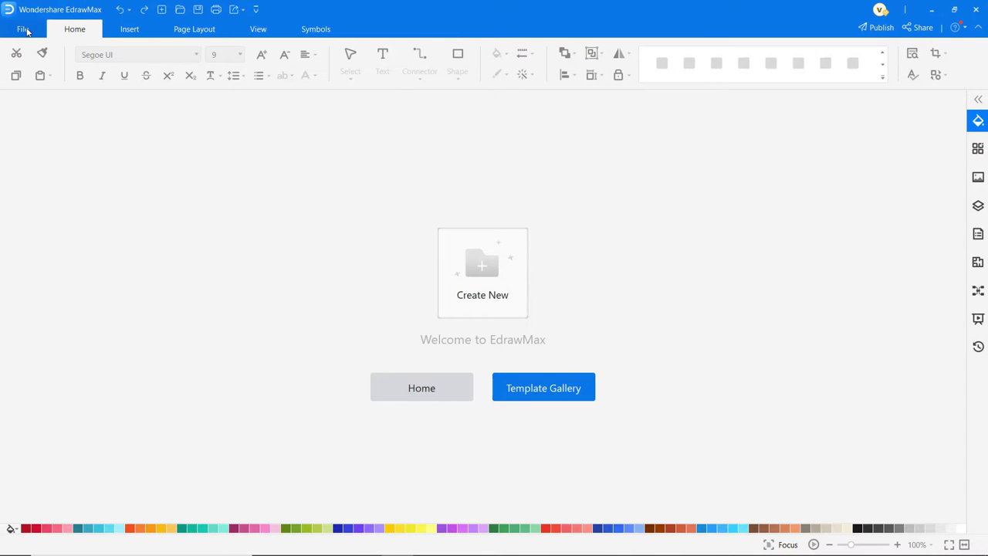
Step: Create a blank Affinity Diagram drawing from Business > Strategy and Planning
{"action": "left_click", "coordinate": [23, 29]}
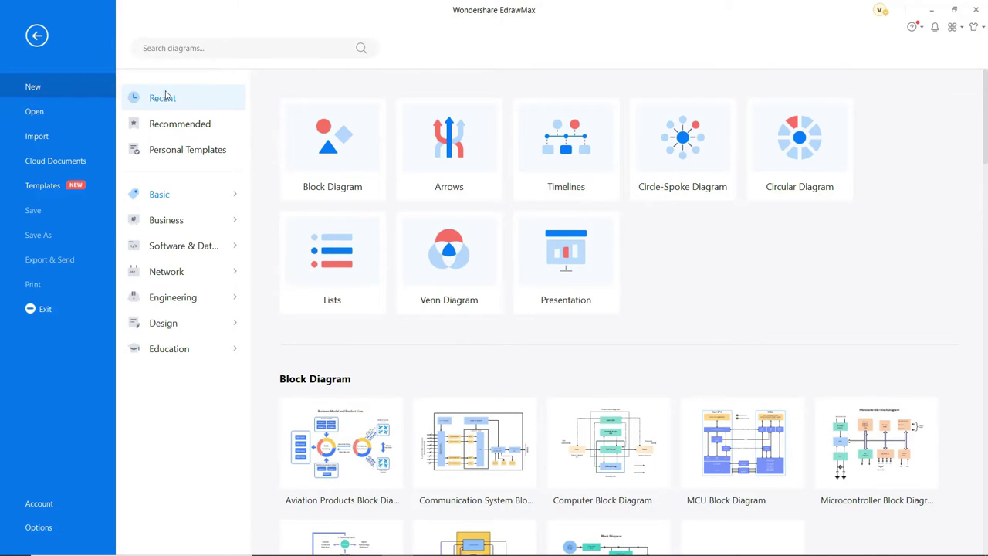
{"action": "left_click", "coordinate": [173, 220]}
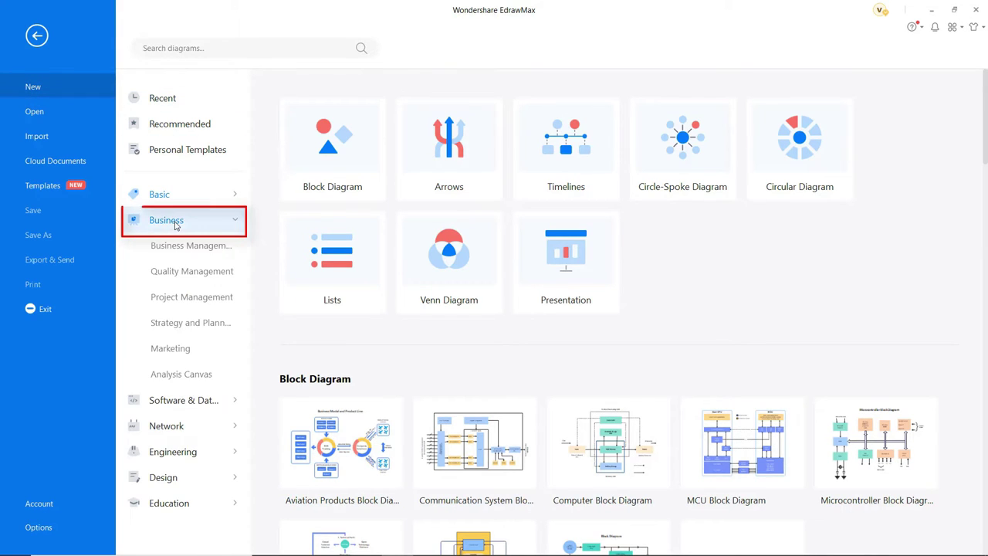
{"action": "left_click", "coordinate": [187, 321]}
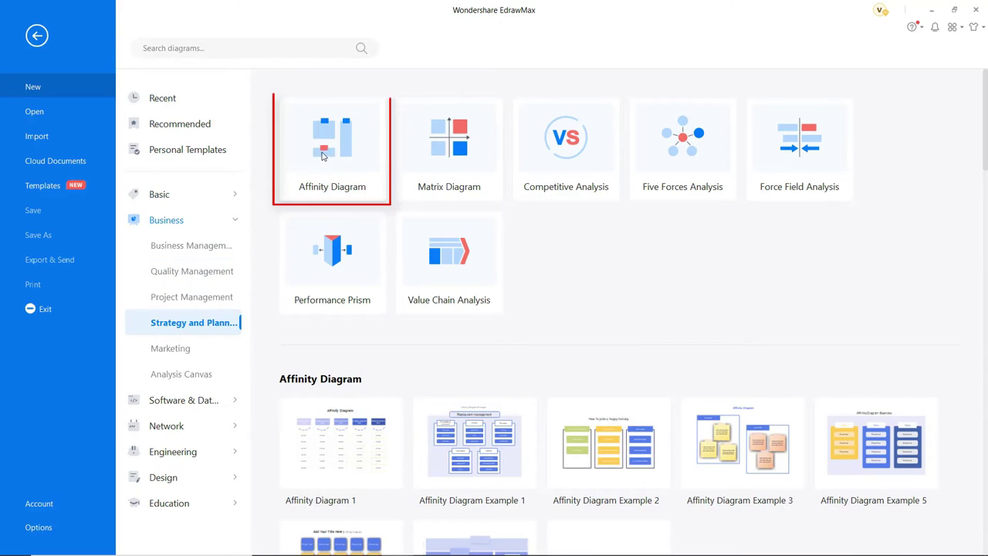
{"action": "left_click", "coordinate": [329, 149]}
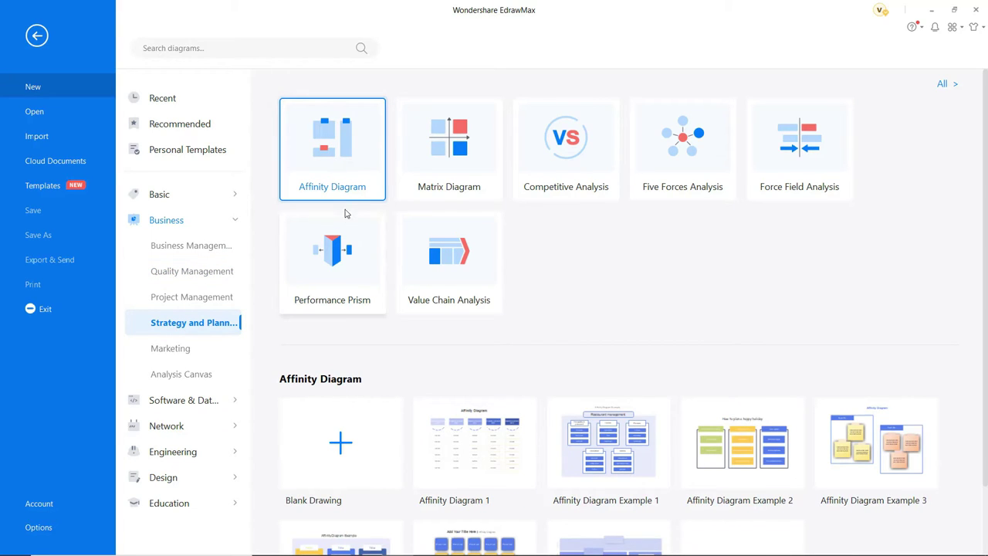
{"action": "left_click", "coordinate": [341, 454]}
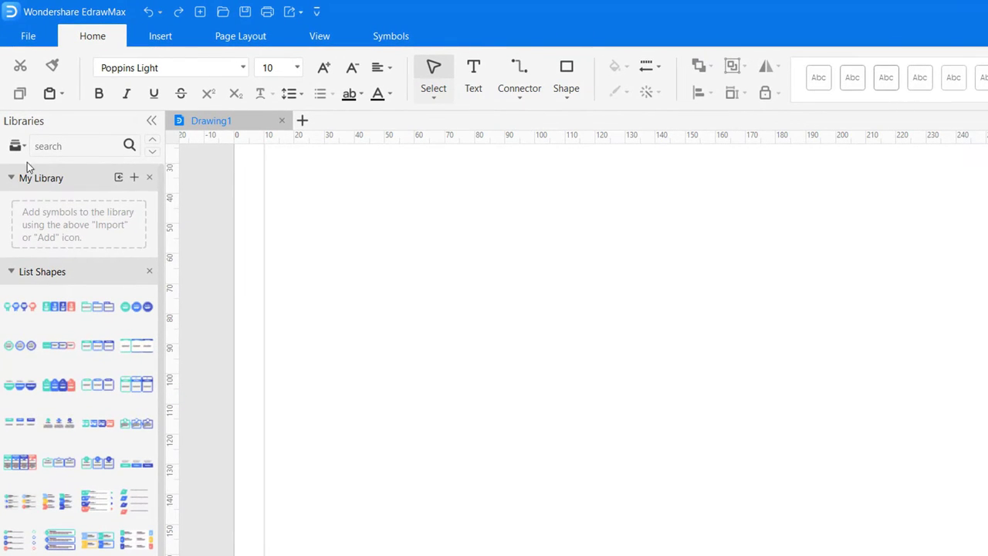
Step: Add the Basic Drawing Shapes and Cross Functional Flowchart libraries to the library panel
{"action": "left_click", "coordinate": [17, 146]}
{"action": "mouse_move", "coordinate": [61, 116]}
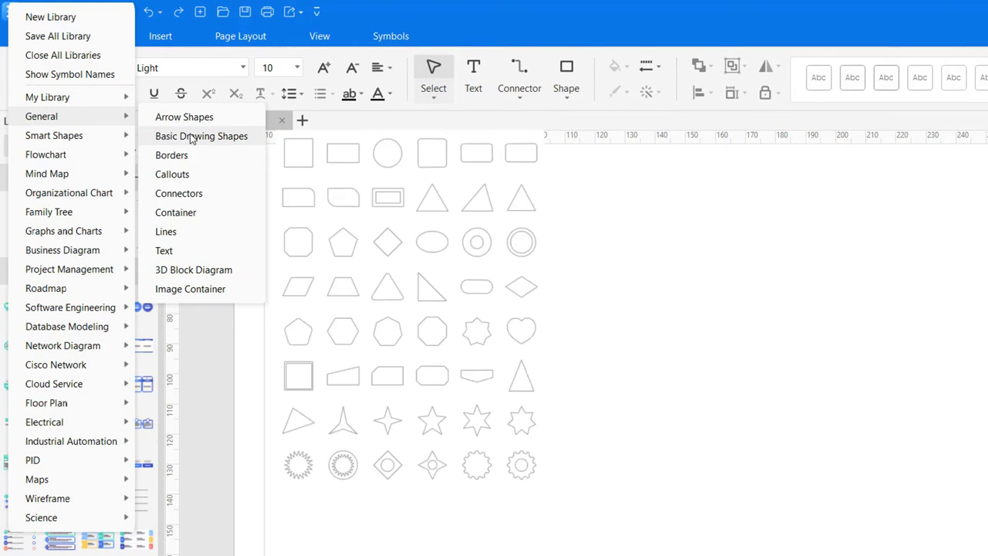
{"action": "left_click", "coordinate": [192, 136]}
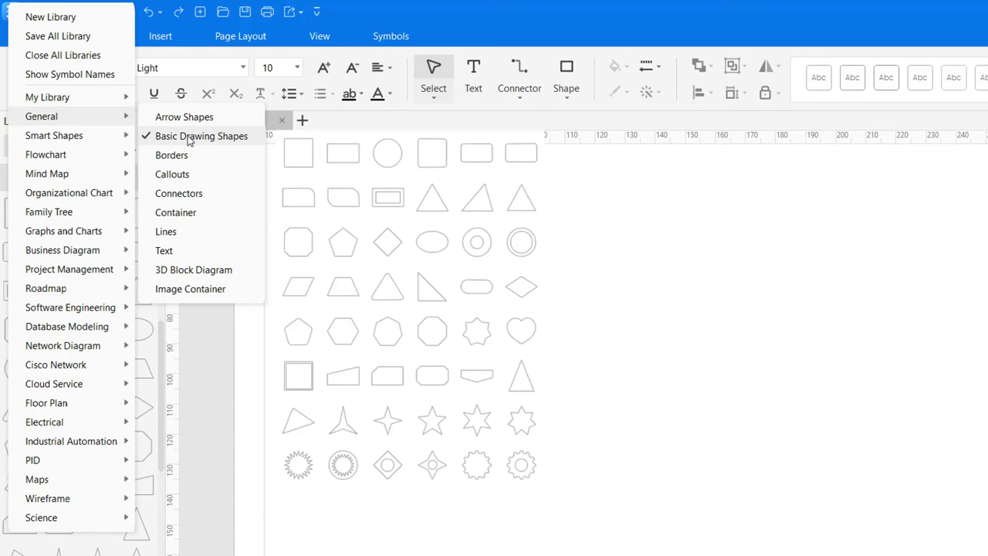
{"action": "mouse_move", "coordinate": [45, 154]}
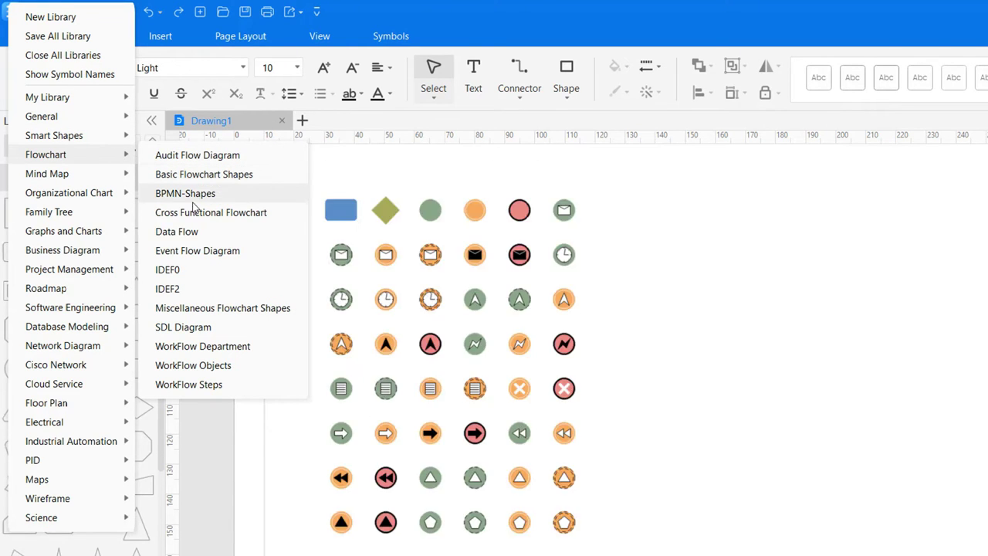
{"action": "left_click", "coordinate": [194, 216]}
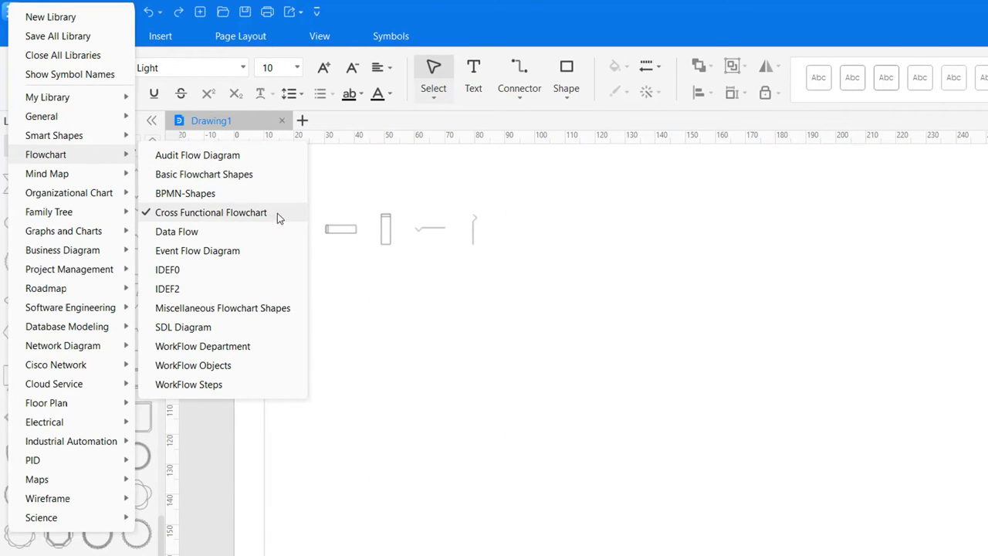
{"action": "left_click", "coordinate": [341, 215]}
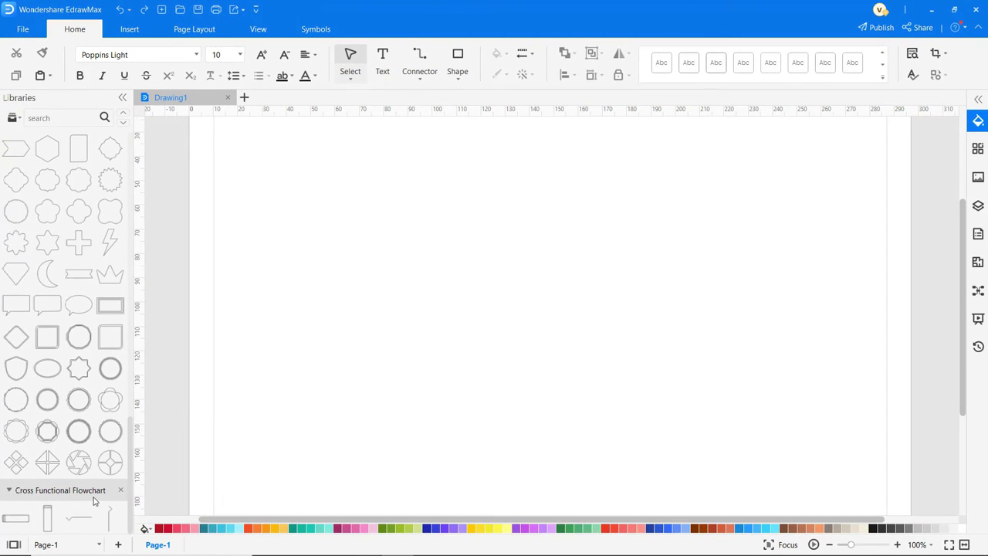
Step: Place a vertical swimlane on the page and resize it to span the page height
{"action": "mouse_move", "coordinate": [47, 517]}
{"action": "left_mouse_down"}
{"action": "mouse_move", "coordinate": [285, 374]}
{"action": "mouse_move", "coordinate": [325, 340]}
{"action": "left_mouse_up"}
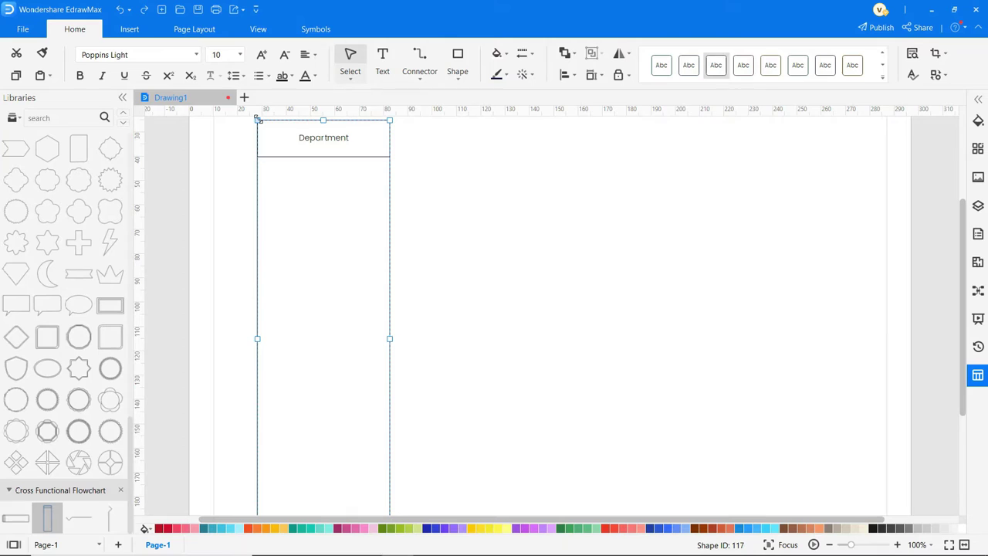
{"action": "left_click_drag", "start_coordinate": [259, 119], "coordinate": [277, 228]}
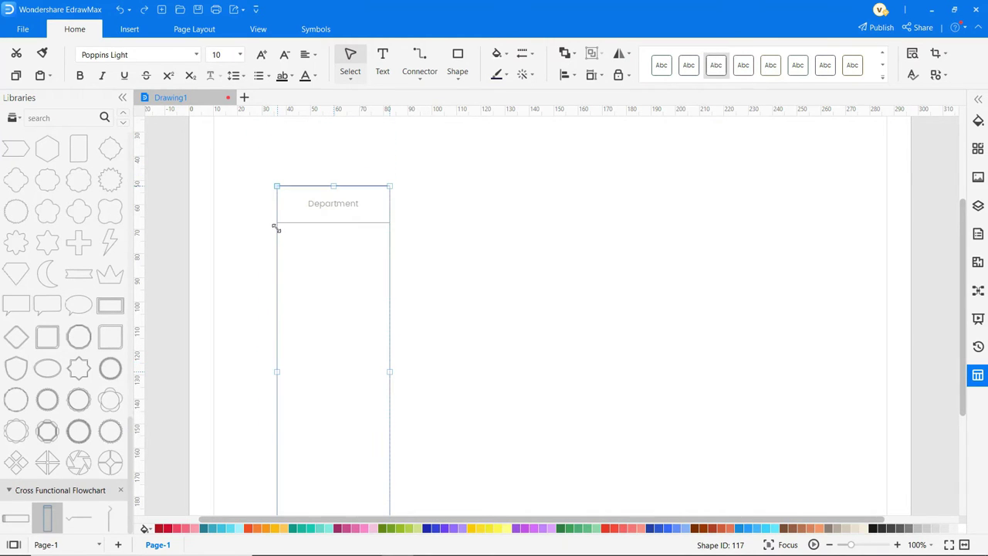
{"action": "left_click_drag", "start_coordinate": [276, 228], "coordinate": [307, 254]}
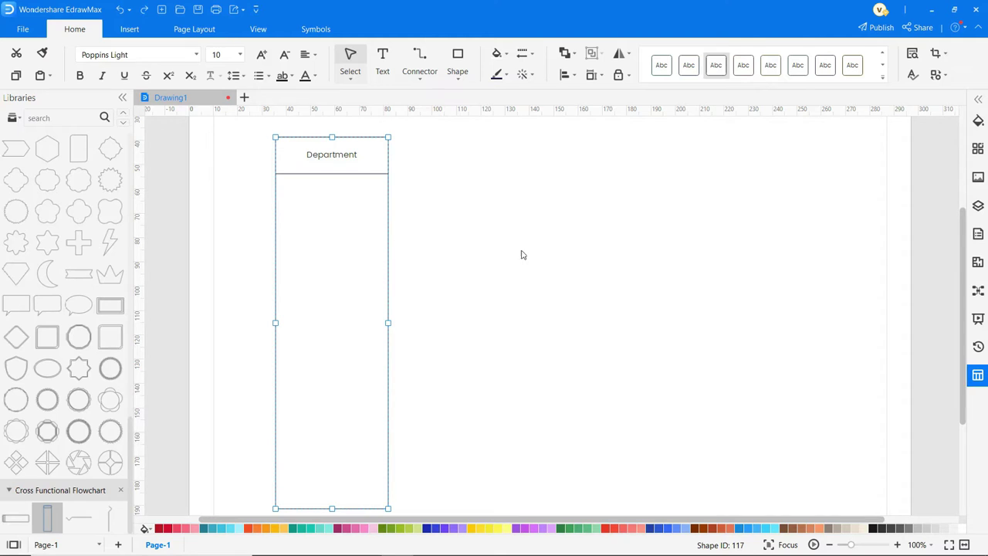
Step: Set the swimlane to four Department lanes in its settings
{"action": "left_click", "coordinate": [978, 377]}
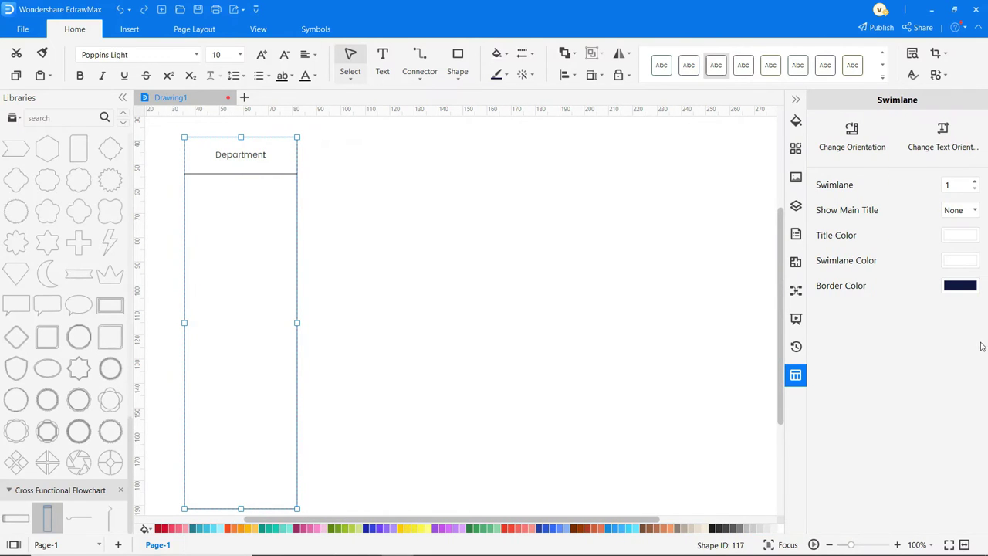
{"action": "left_click", "coordinate": [976, 182]}
{"action": "left_click", "coordinate": [976, 183]}
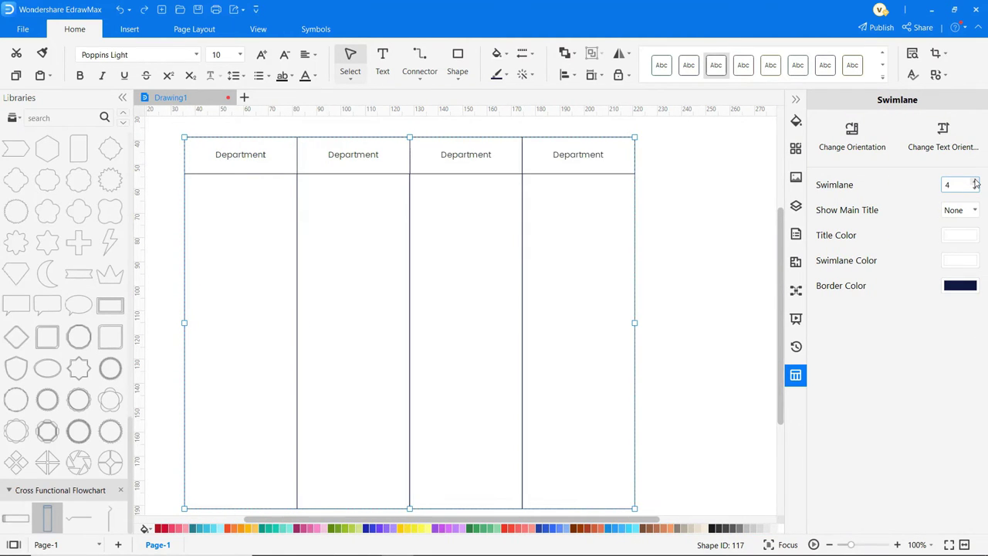
{"action": "left_click", "coordinate": [796, 99]}
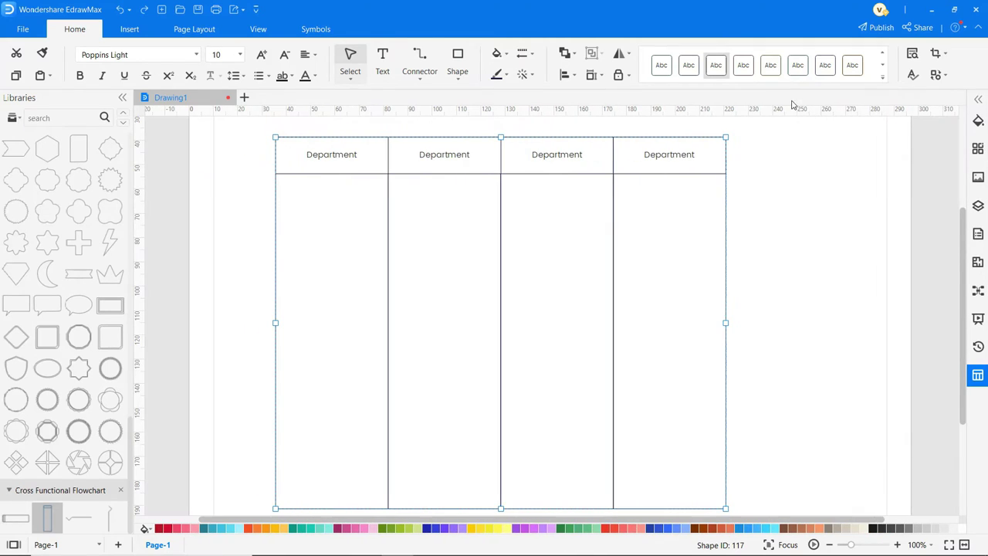
Step: Title the first three lanes Staff, Distribution and Quality, and start editing the fourth header
{"action": "double_click", "coordinate": [335, 154]}
{"action": "type", "text": "Staff"}
{"action": "double_click", "coordinate": [427, 150]}
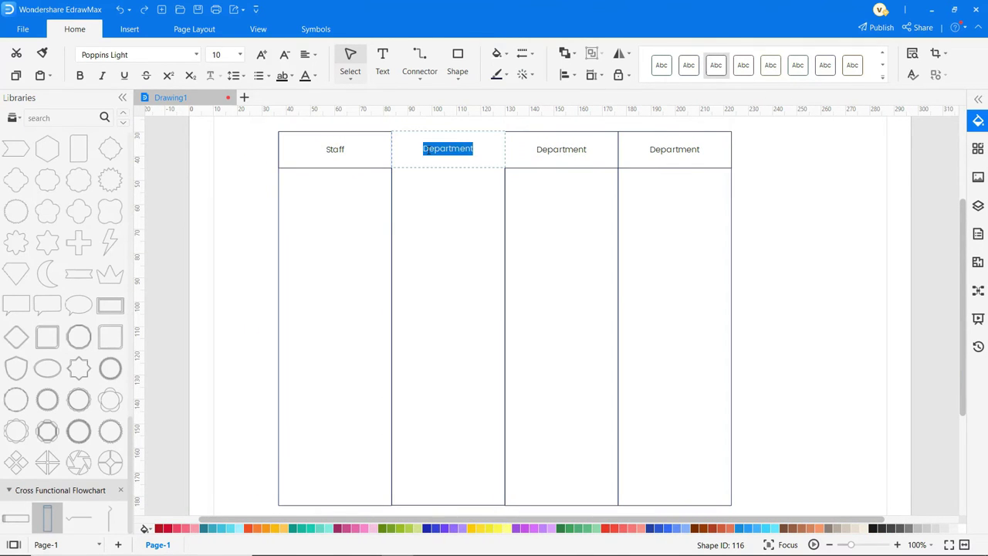
{"action": "type", "text": "Distribution"}
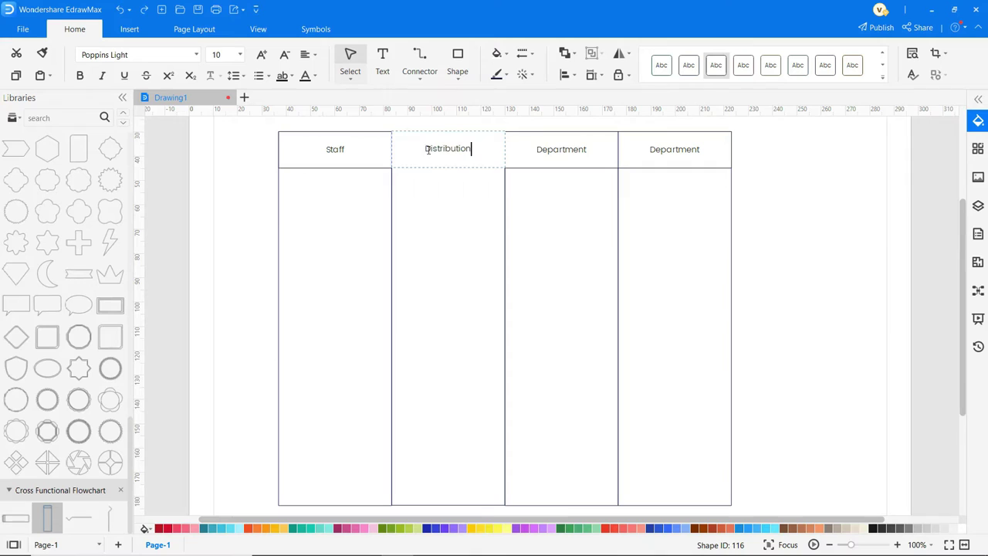
{"action": "double_click", "coordinate": [541, 147]}
{"action": "type", "text": "Qualit"}
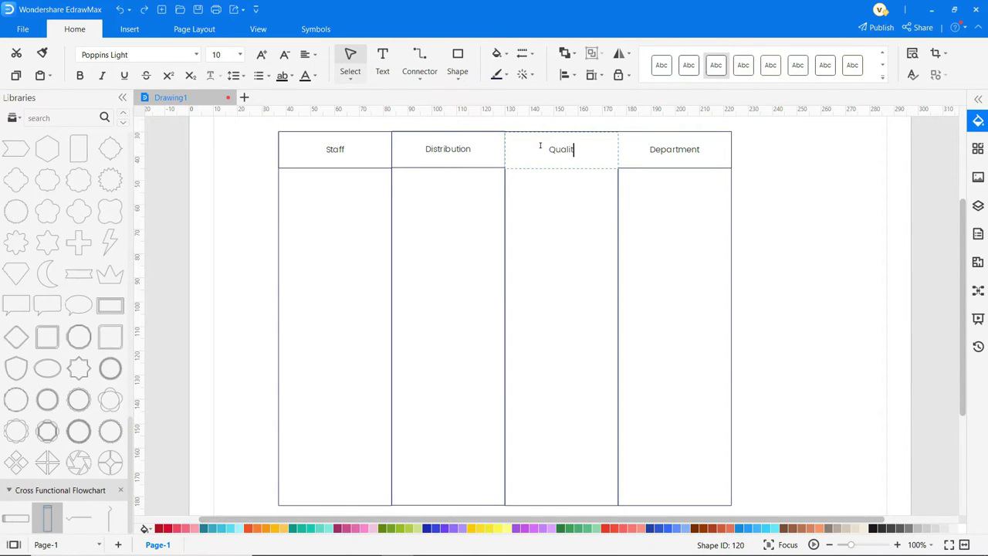
{"action": "type", "text": "y"}
{"action": "double_click", "coordinate": [672, 149]}
Step: Name the fourth lane Capacity and set the swimlane's line width to 2 pt
{"action": "type", "text": "Cap"}
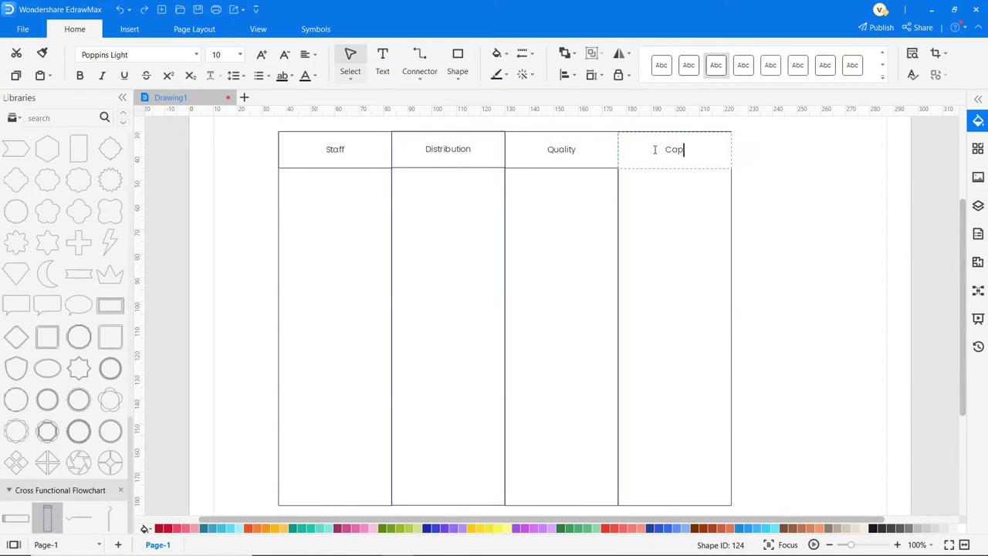
{"action": "type", "text": "acity"}
{"action": "left_click", "coordinate": [739, 183]}
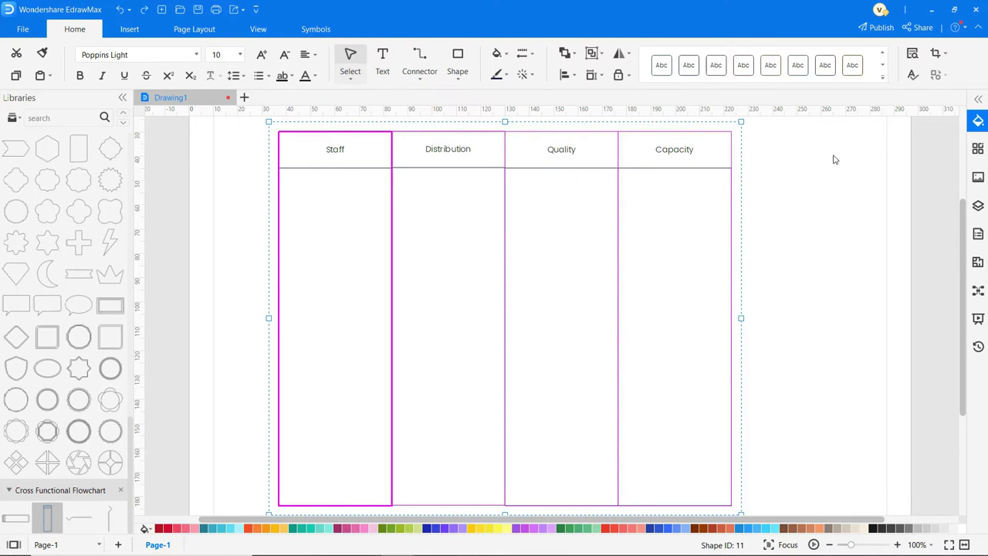
{"action": "left_click", "coordinate": [972, 130]}
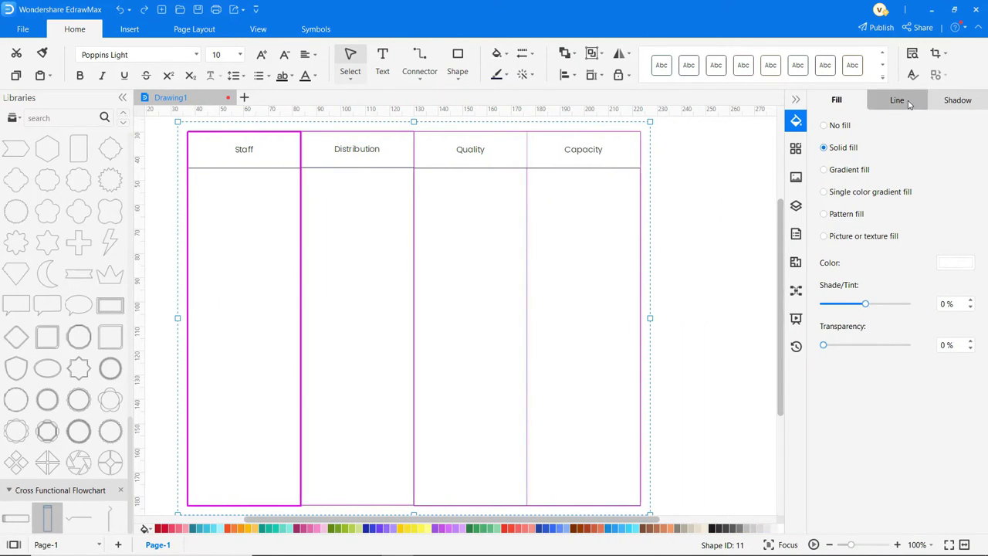
{"action": "left_click", "coordinate": [908, 102]}
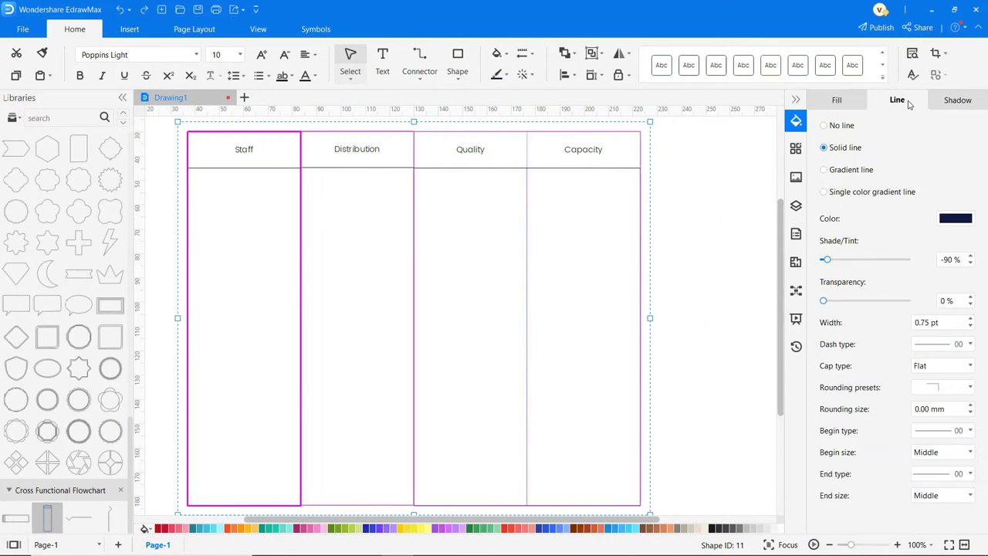
{"action": "left_click", "coordinate": [971, 320]}
{"action": "left_click", "coordinate": [971, 320]}
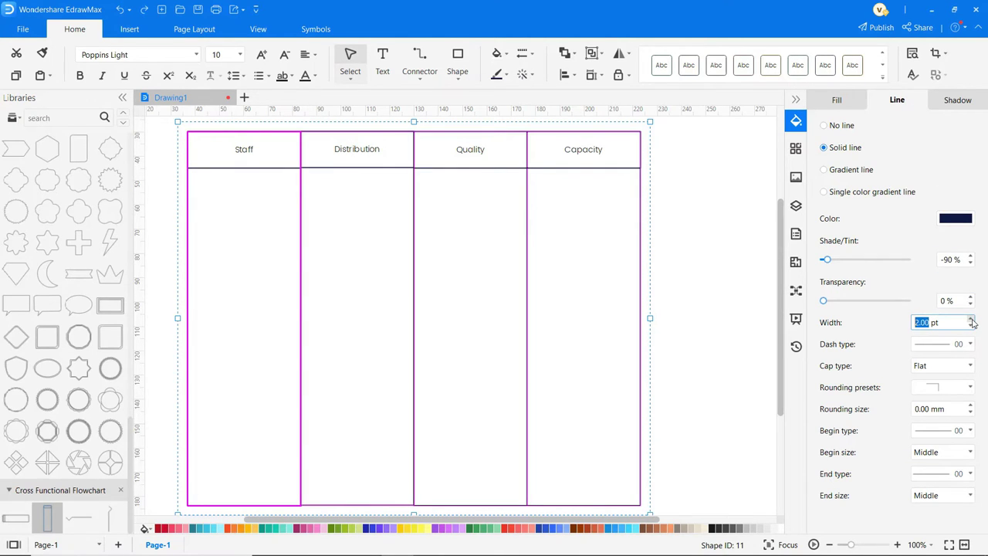
{"action": "left_click", "coordinate": [797, 99]}
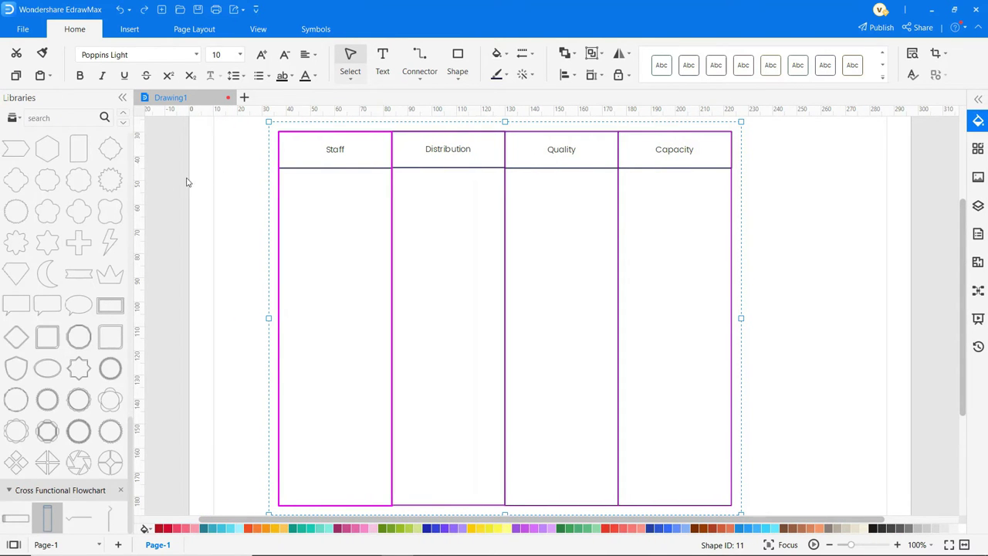
Step: Add a square box to the Staff lane
{"action": "scroll", "coordinate": [64, 203], "scroll_direction": "up", "scroll_amount": 1}
{"action": "scroll", "coordinate": [64, 203], "scroll_direction": "up", "scroll_amount": 2}
{"action": "scroll", "coordinate": [64, 203], "scroll_direction": "up", "scroll_amount": 2}
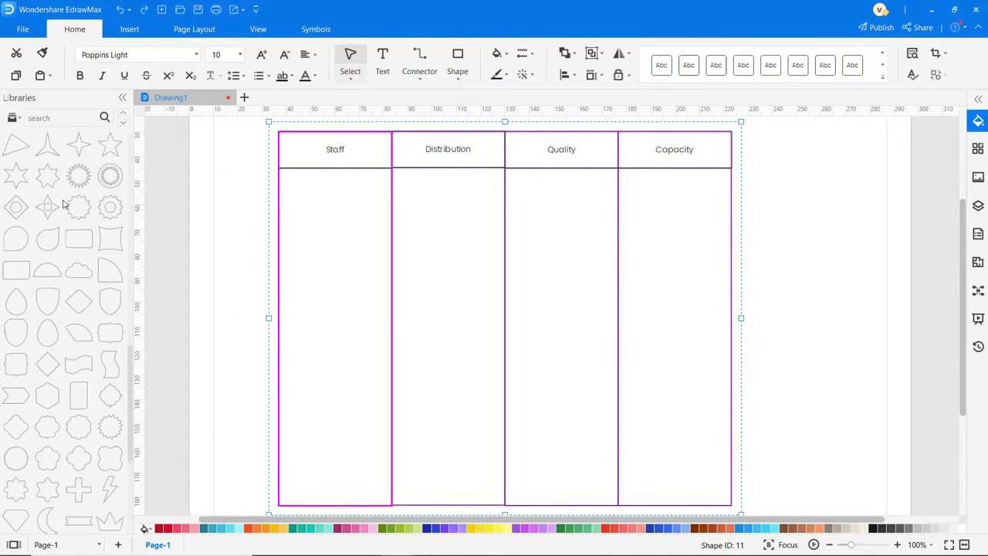
{"action": "scroll", "coordinate": [64, 203], "scroll_direction": "up", "scroll_amount": 2}
{"action": "scroll", "coordinate": [64, 203], "scroll_direction": "up", "scroll_amount": 2}
{"action": "scroll", "coordinate": [64, 203], "scroll_direction": "up", "scroll_amount": 2}
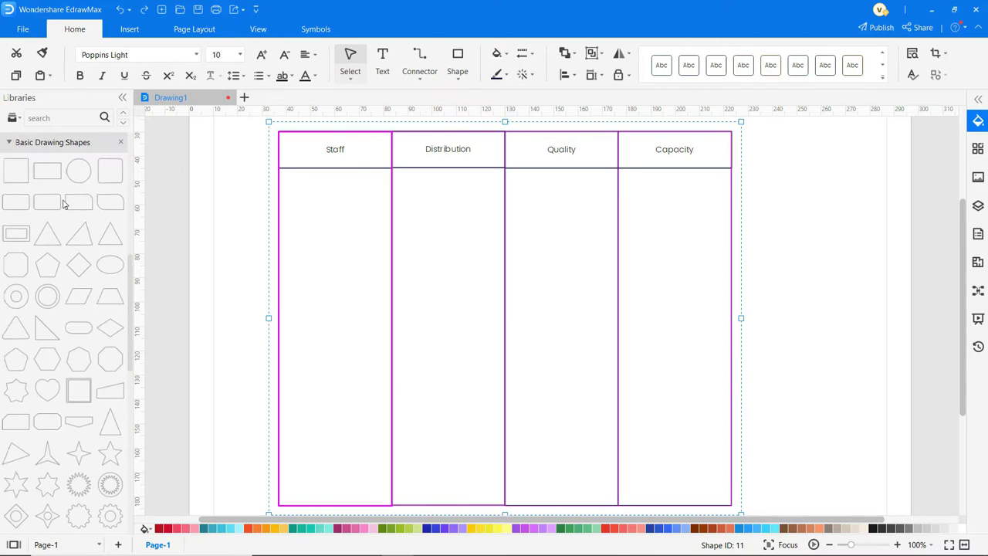
{"action": "mouse_move", "coordinate": [21, 173]}
{"action": "left_mouse_down"}
{"action": "mouse_move", "coordinate": [339, 220]}
{"action": "mouse_move", "coordinate": [338, 419]}
{"action": "left_mouse_up"}
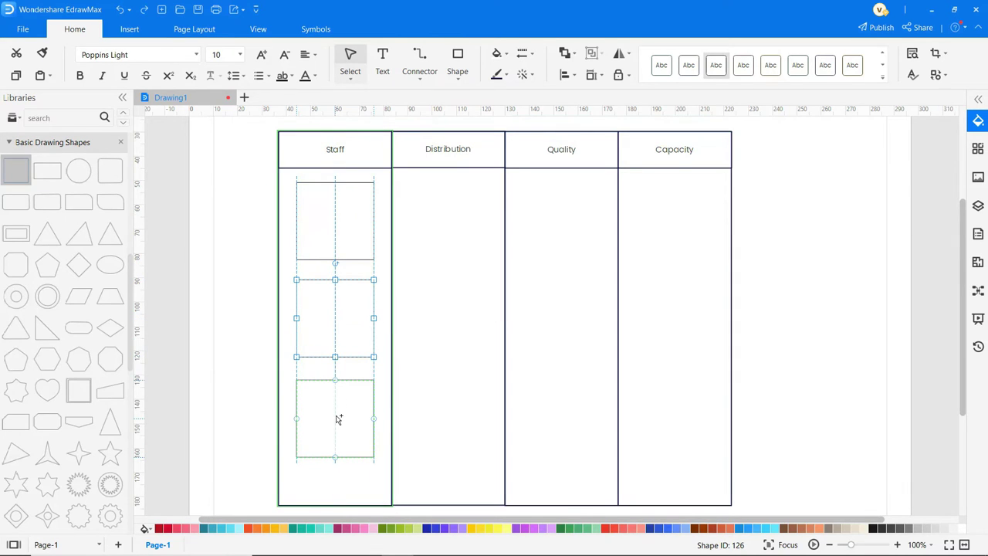
Step: Distribute the three Staff squares vertically and copy them into the Distribution lane
{"action": "left_click_drag", "start_coordinate": [267, 176], "coordinate": [408, 474]}
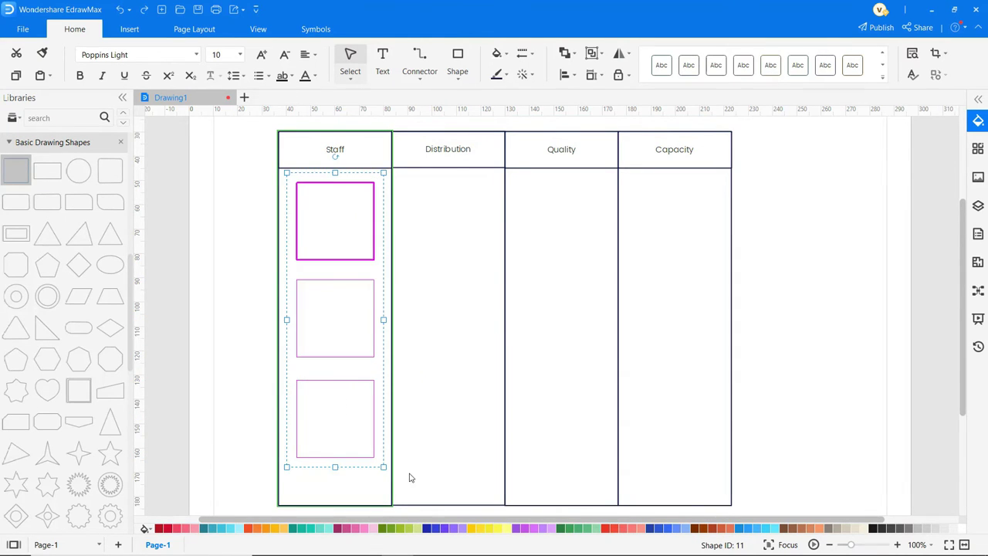
{"action": "left_click", "coordinate": [578, 80]}
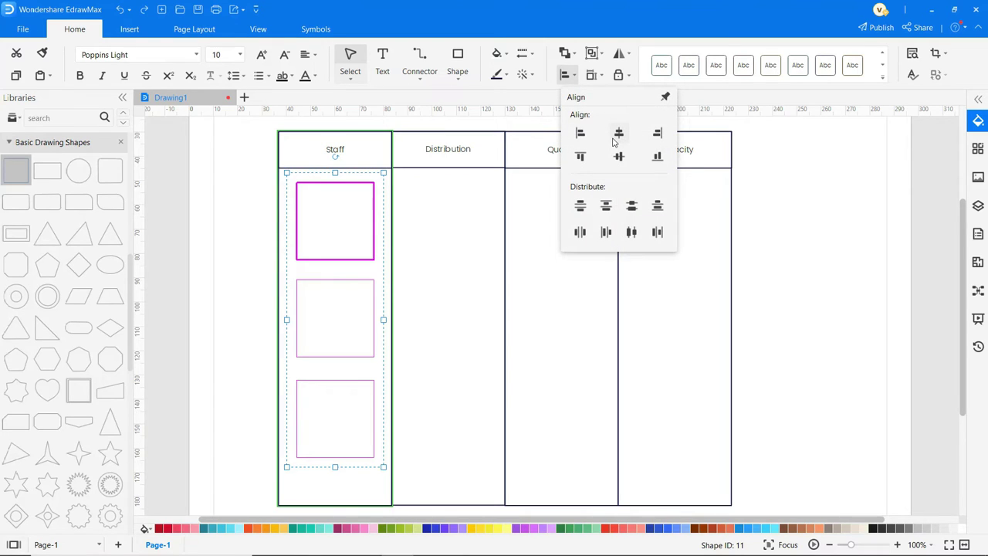
{"action": "left_click", "coordinate": [580, 206]}
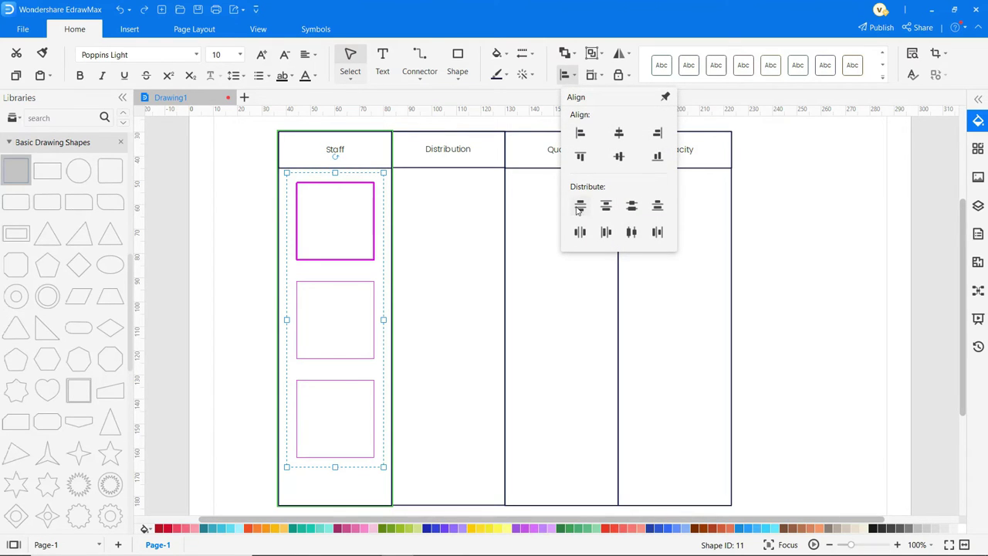
{"action": "left_click_drag", "start_coordinate": [364, 249], "coordinate": [704, 255]}
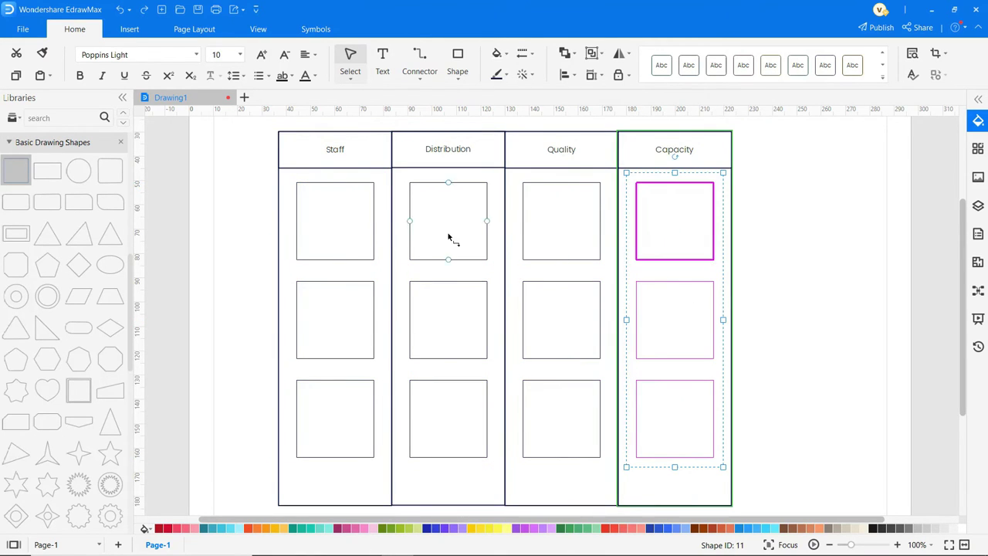
Step: Label the Staff boxes 'Lack of Staff / training', 'Difficulties recruiting' and 'High Overtime'
{"action": "left_click", "coordinate": [332, 235]}
{"action": "type", "text": "ack of"}
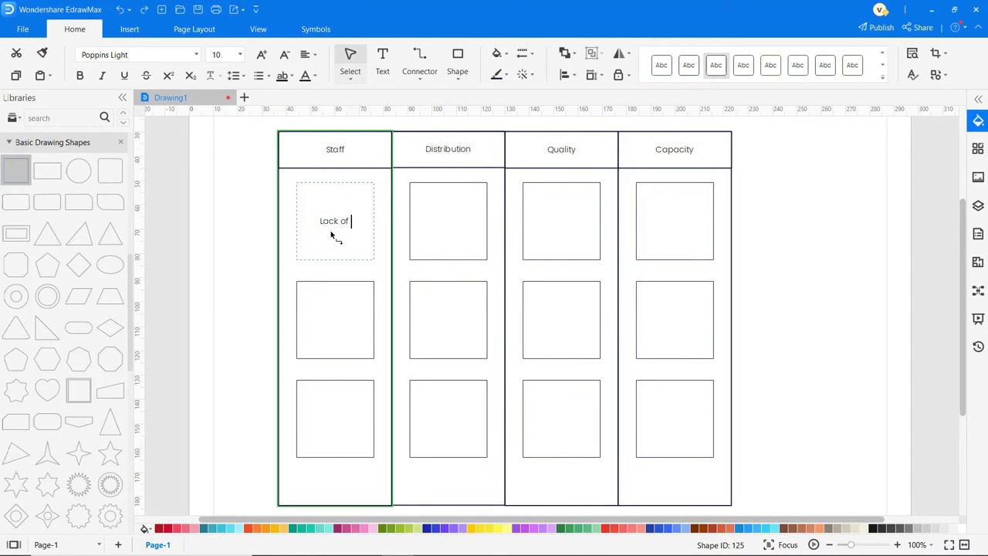
{"action": "type", "text": " Staff"}
{"action": "key", "text": "Return"}
{"action": "type", "text": "training"}
{"action": "left_click", "coordinate": [338, 320]}
{"action": "type", "text": "fficulties"}
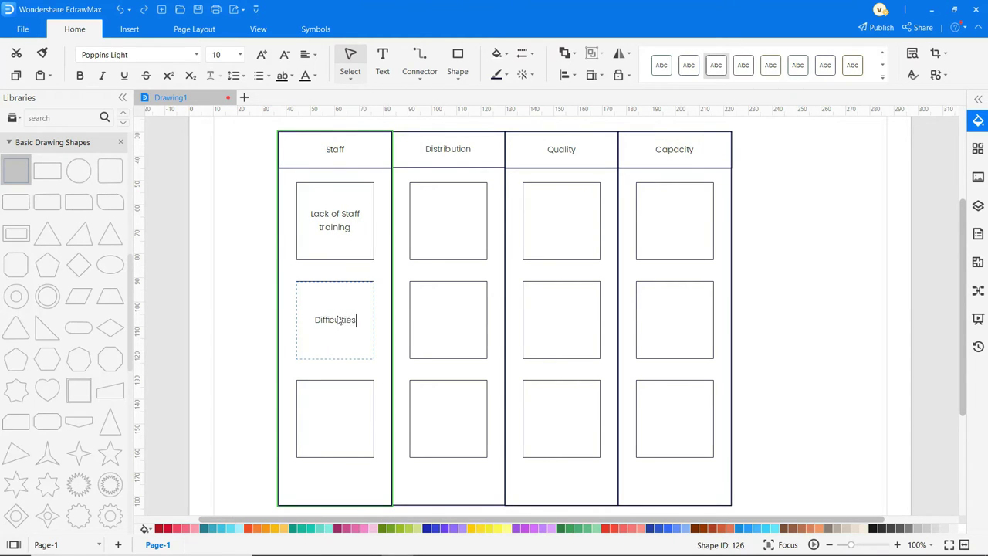
{"action": "type", "text": " rec"}
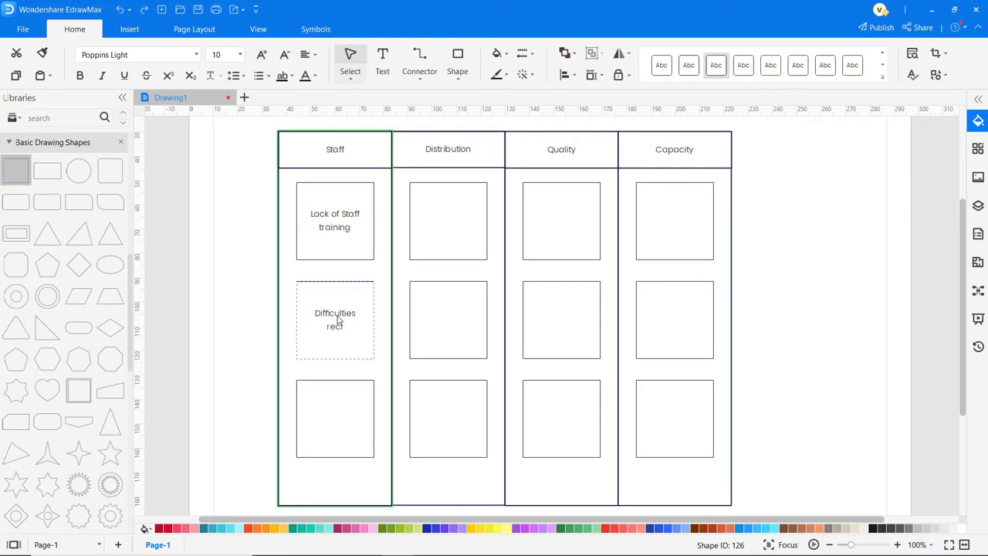
{"action": "type", "text": "ruiting"}
{"action": "double_click", "coordinate": [327, 408]}
{"action": "type", "text": "High Overtime"}
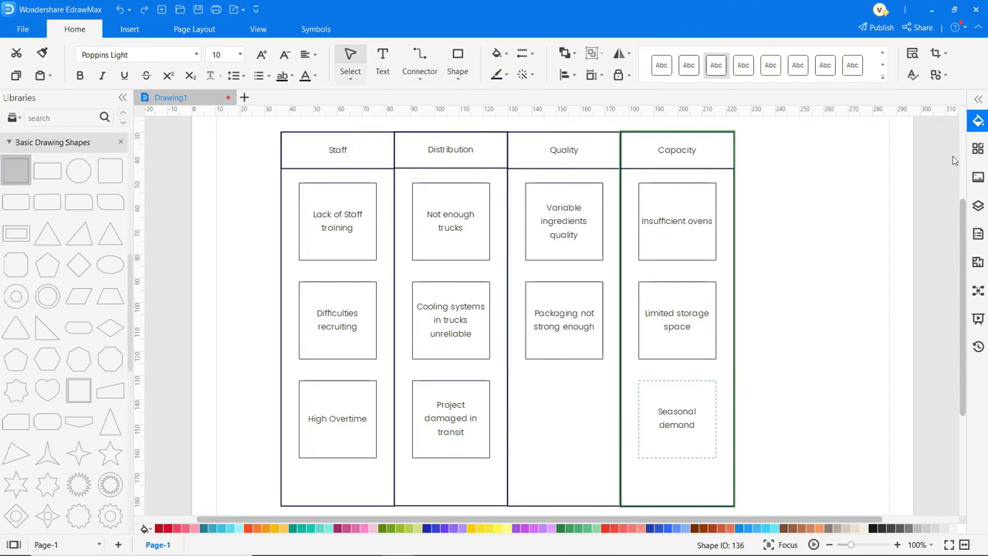
Step: Fill the three Staff idea boxes light blue
{"action": "left_click", "coordinate": [979, 149]}
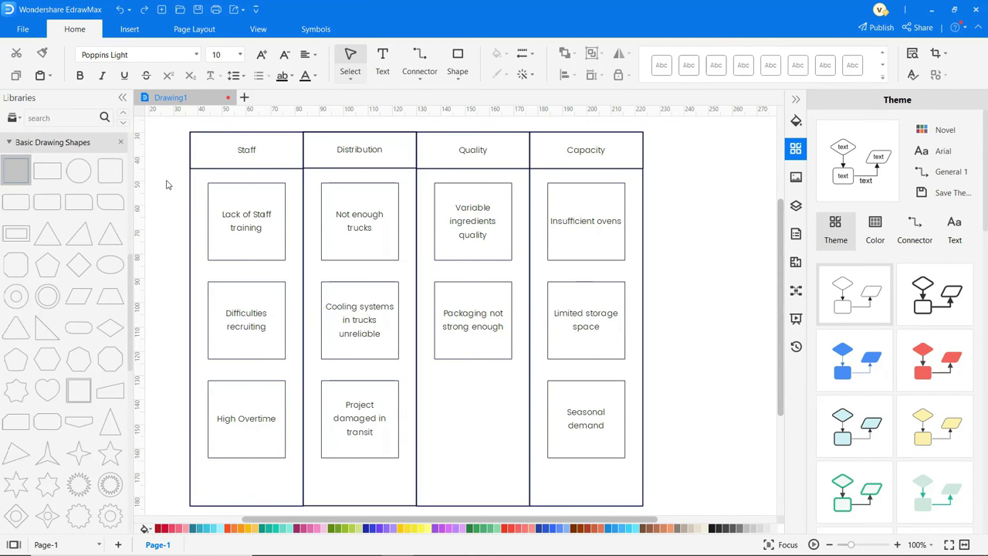
{"action": "mouse_move", "coordinate": [165, 181]}
{"action": "left_mouse_down"}
{"action": "mouse_move", "coordinate": [302, 271]}
{"action": "mouse_move", "coordinate": [303, 494]}
{"action": "left_mouse_up"}
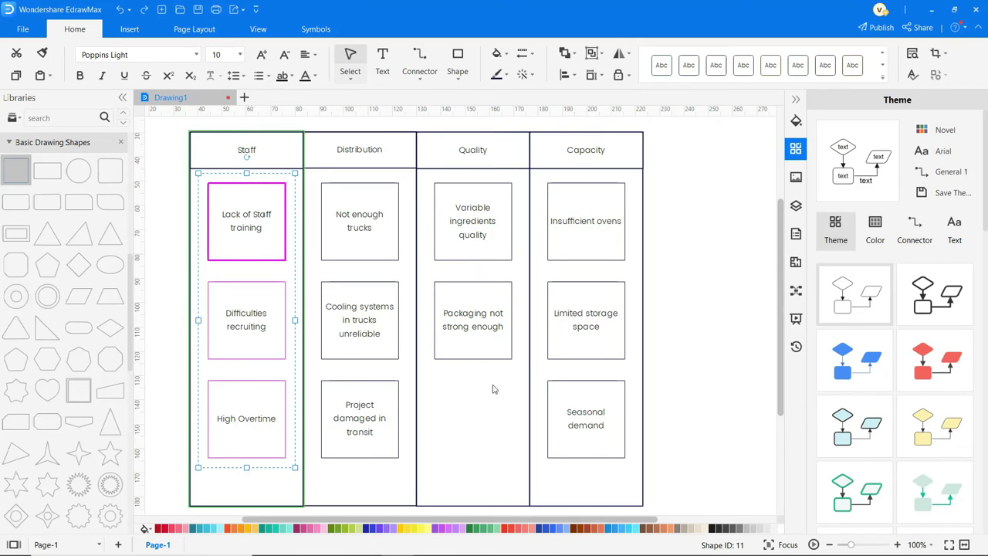
{"action": "left_click", "coordinate": [796, 121]}
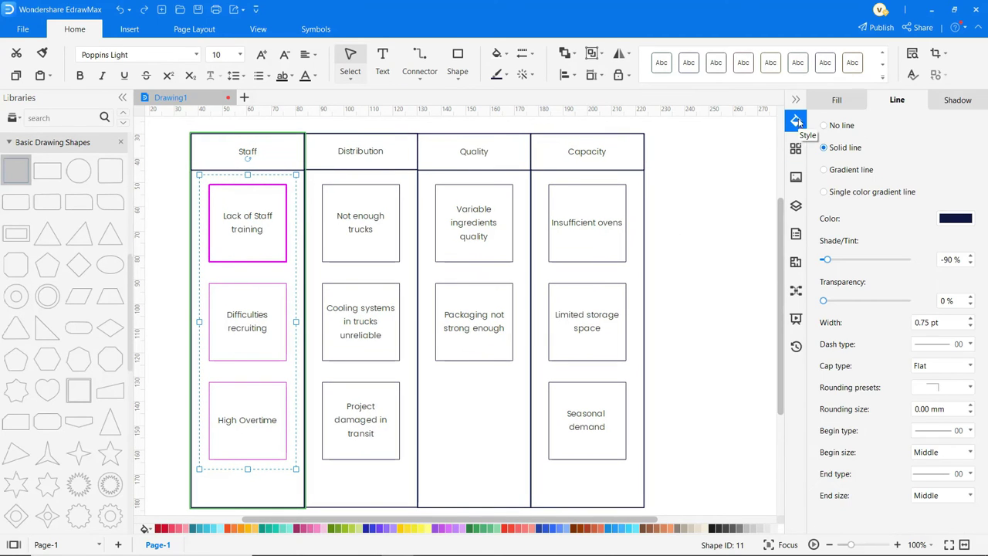
{"action": "left_click", "coordinate": [837, 100]}
{"action": "left_click", "coordinate": [945, 264]}
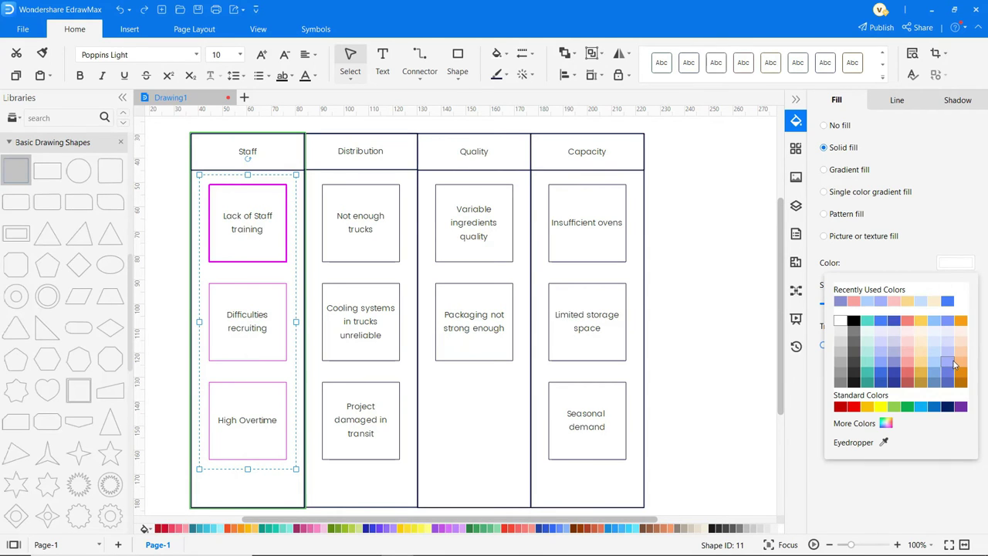
{"action": "left_click", "coordinate": [955, 362]}
Step: Fill the Distribution boxes orange, the Quality boxes darker blue and the Capacity boxes teal
{"action": "left_click_drag", "start_coordinate": [320, 133], "coordinate": [417, 453]}
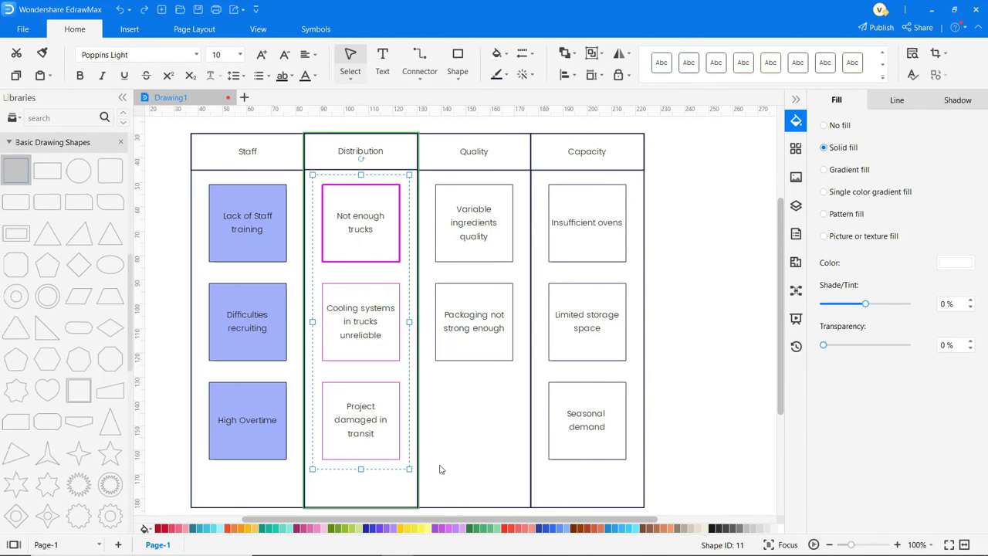
{"action": "left_click", "coordinate": [943, 266]}
{"action": "left_click", "coordinate": [961, 362]}
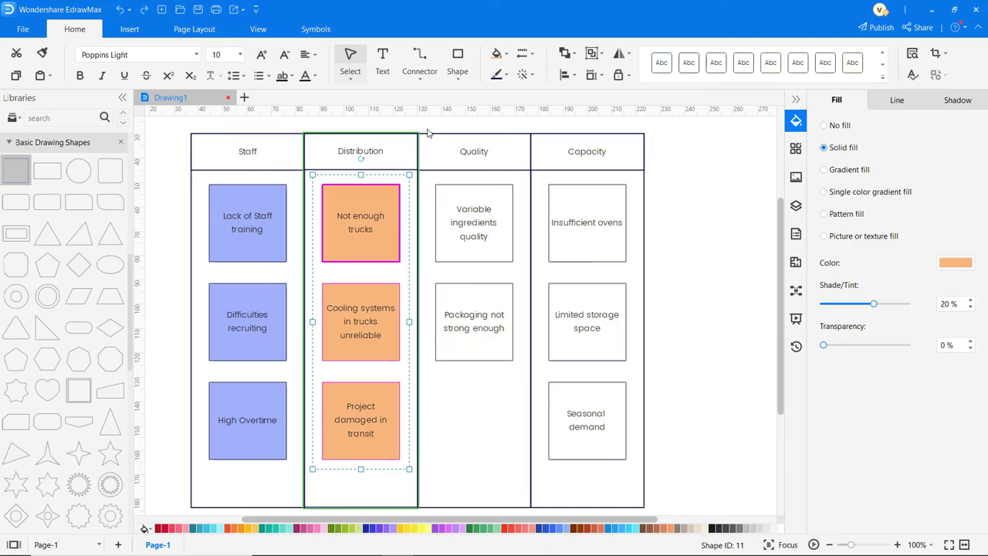
{"action": "left_click_drag", "start_coordinate": [429, 132], "coordinate": [526, 376]}
{"action": "left_click", "coordinate": [955, 262]}
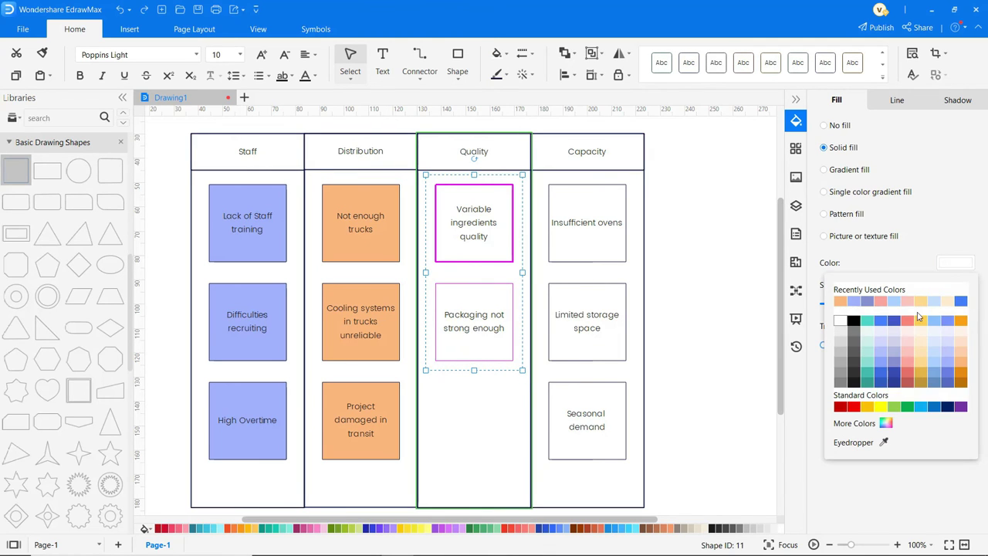
{"action": "left_click", "coordinate": [895, 359]}
{"action": "left_click_drag", "start_coordinate": [552, 139], "coordinate": [655, 494]}
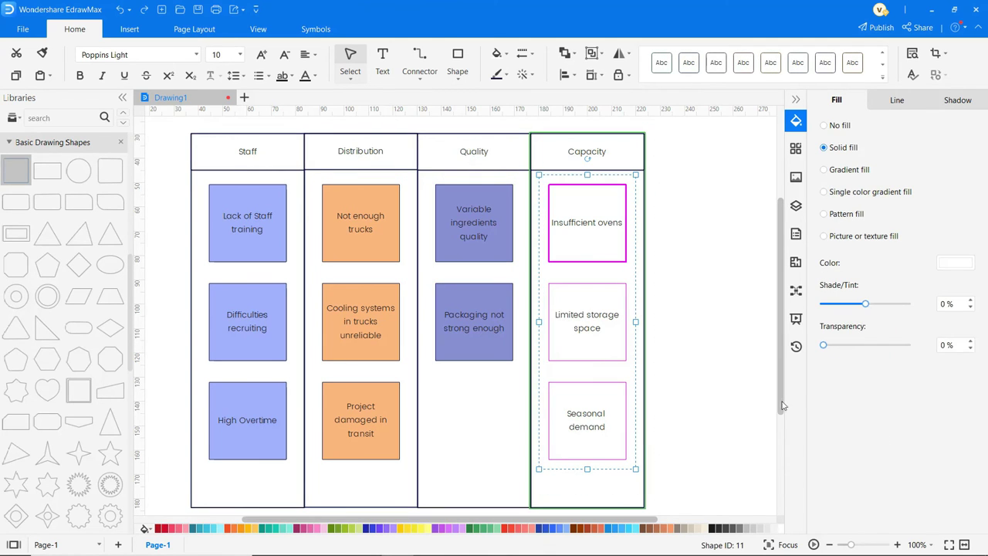
{"action": "left_click", "coordinate": [955, 263]}
{"action": "left_click", "coordinate": [867, 373]}
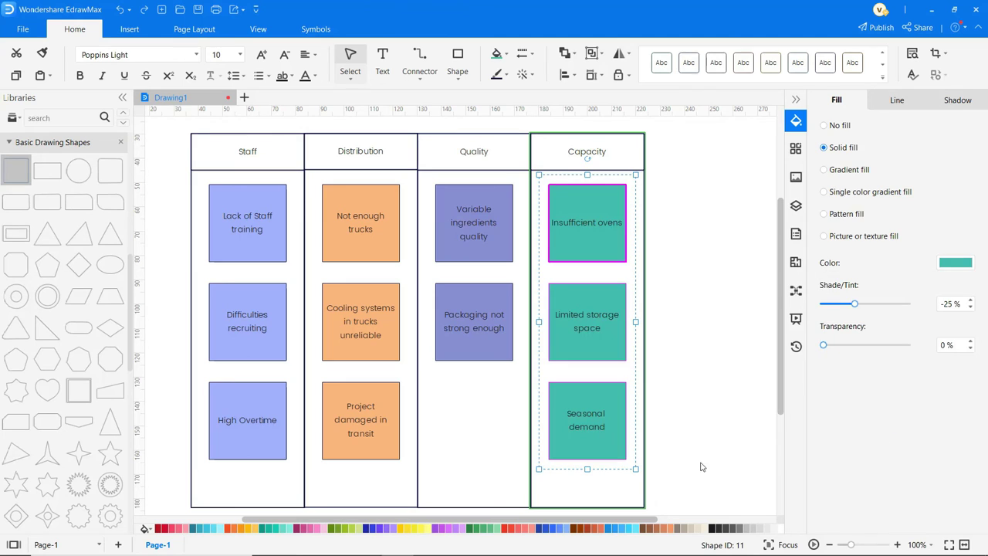
Step: Remove the outlines from all eleven idea boxes
{"action": "left_click_drag", "start_coordinate": [701, 467], "coordinate": [224, 174]}
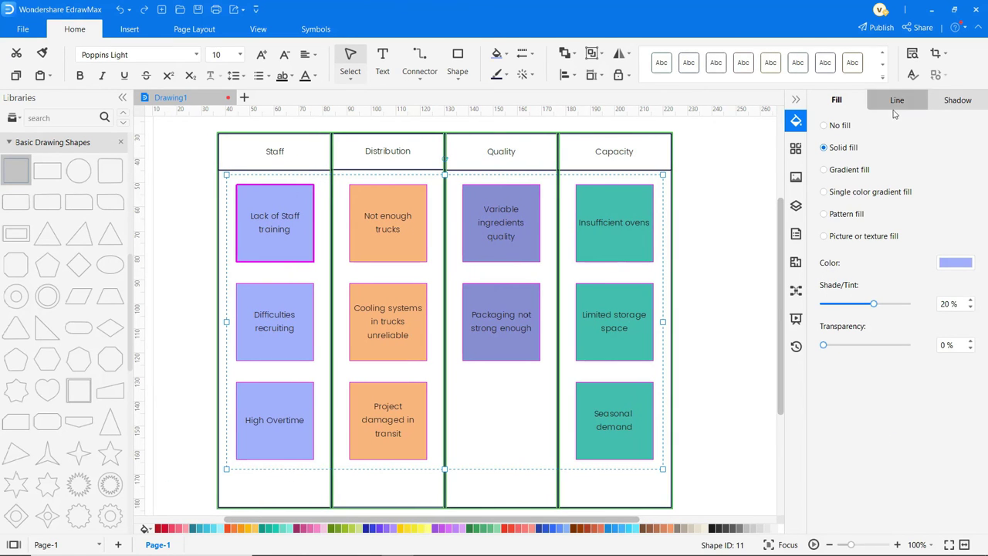
{"action": "left_click", "coordinate": [896, 100]}
{"action": "left_click", "coordinate": [834, 127]}
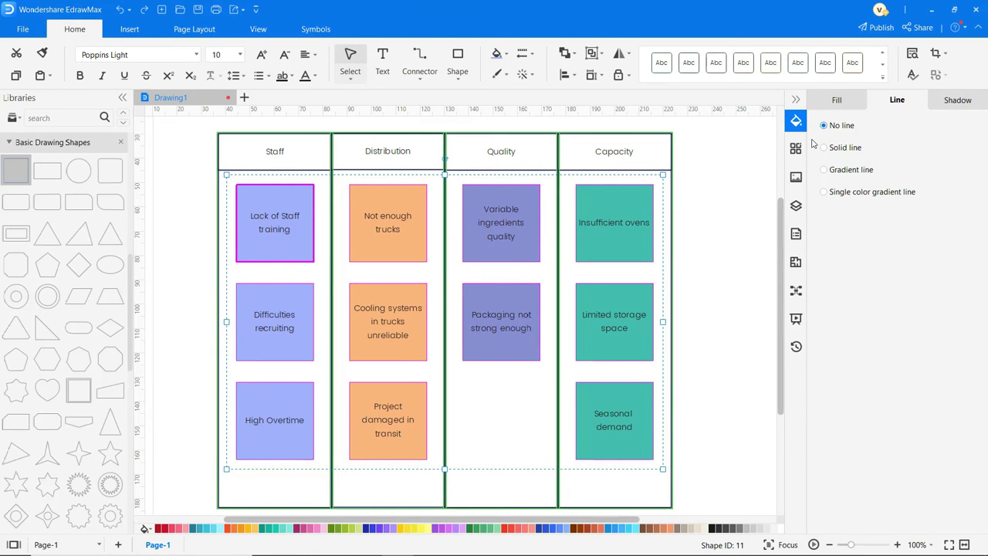
Step: Select all texts in the diagram and make them bold
{"action": "right_click", "coordinate": [703, 203]}
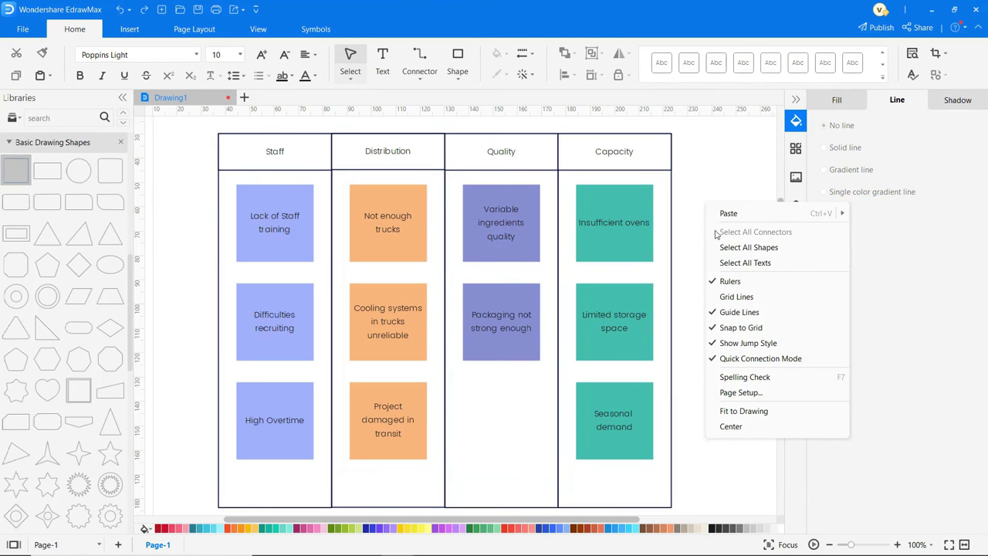
{"action": "left_click", "coordinate": [724, 263]}
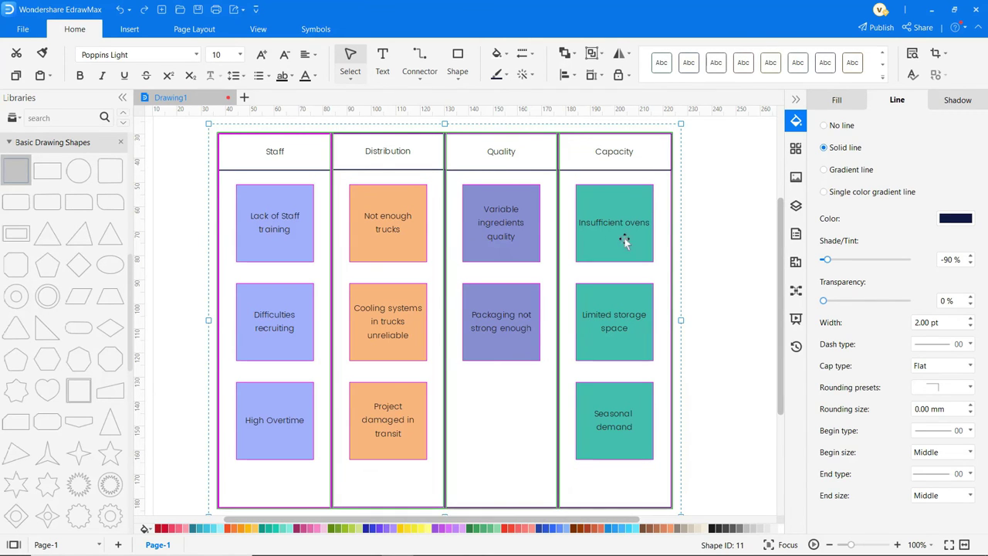
{"action": "left_click", "coordinate": [83, 78]}
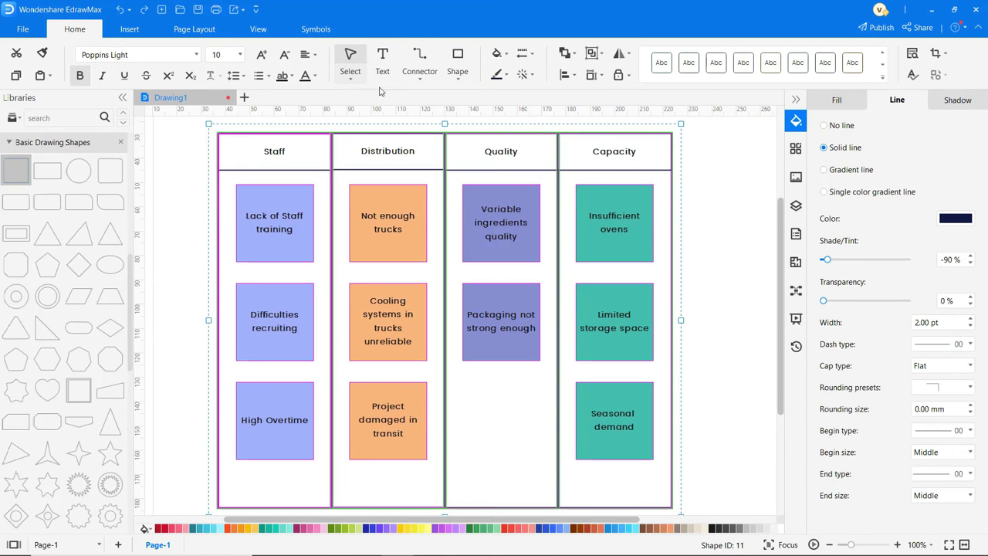
Step: Add the title 'Affinity Diagram - Challenges in Production' above the table, bold at size 13
{"action": "left_click", "coordinate": [382, 62]}
{"action": "scroll", "coordinate": [378, 138], "scroll_direction": "up", "scroll_amount": 2}
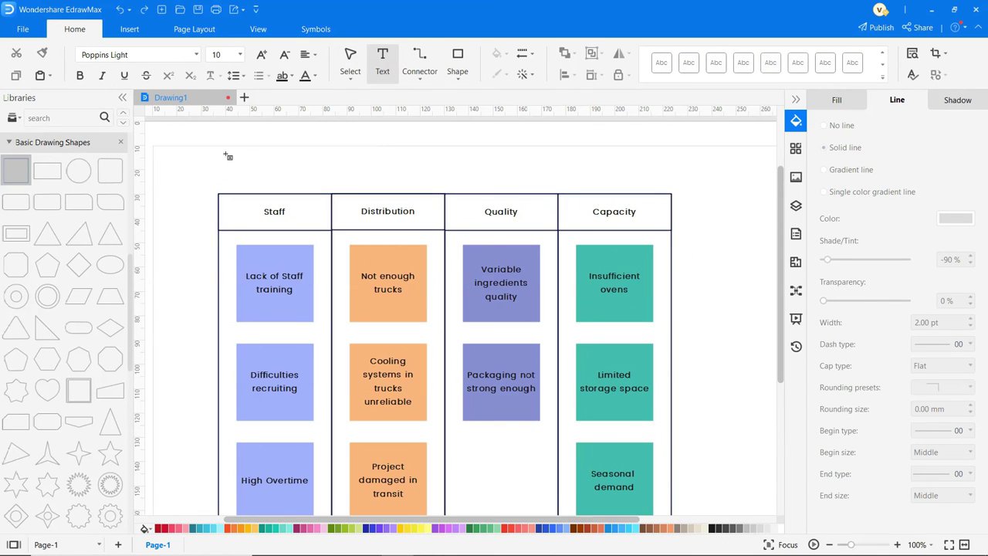
{"action": "left_click_drag", "start_coordinate": [226, 155], "coordinate": [656, 186]}
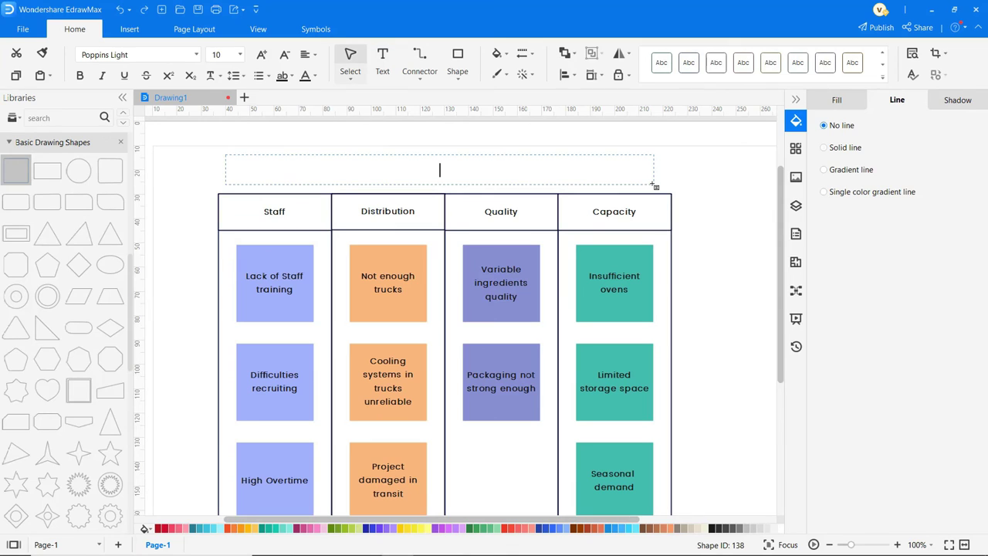
{"action": "type", "text": "Affinity Diagram -"}
{"action": "type", "text": " Challeng"}
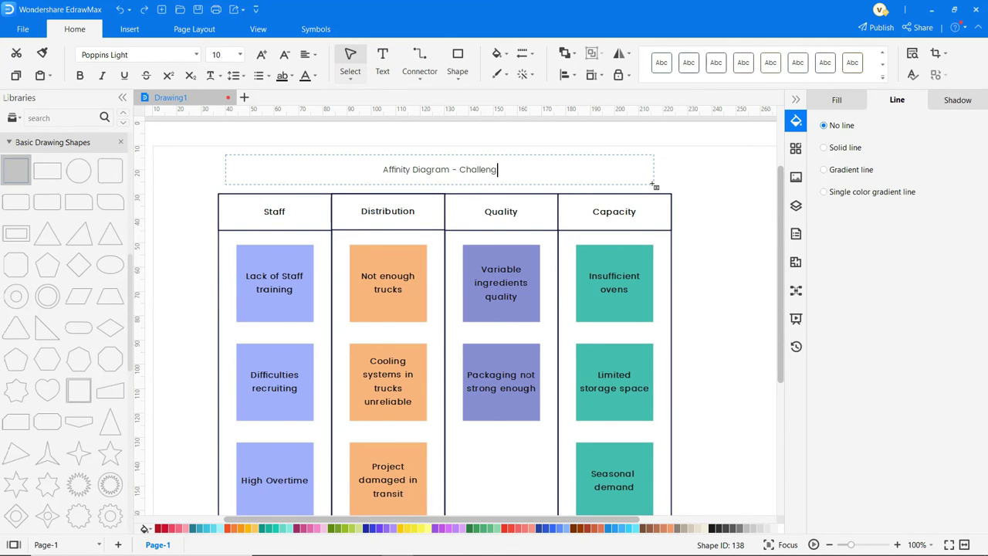
{"action": "type", "text": "es in Production"}
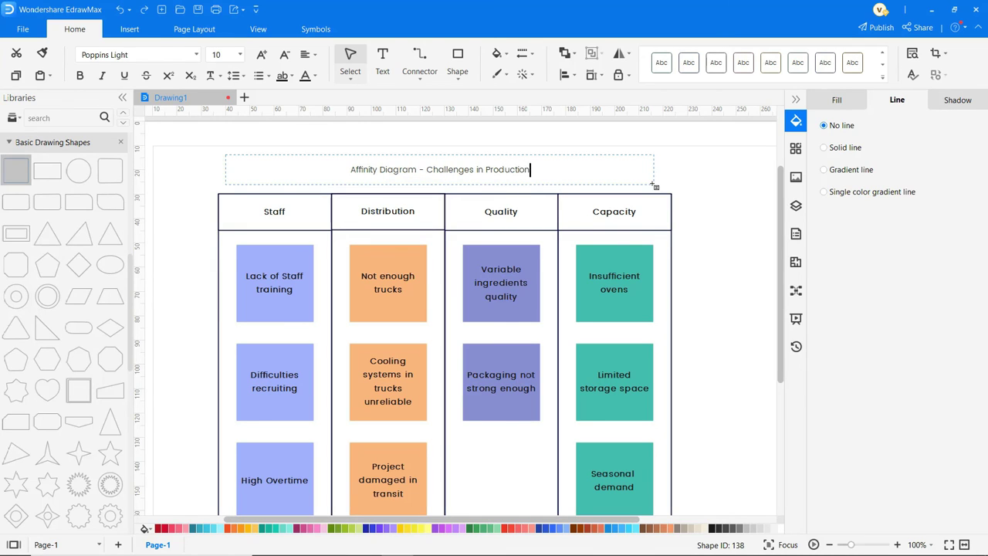
{"action": "key", "text": "ctrl+a"}
{"action": "key", "text": "ctrl+b"}
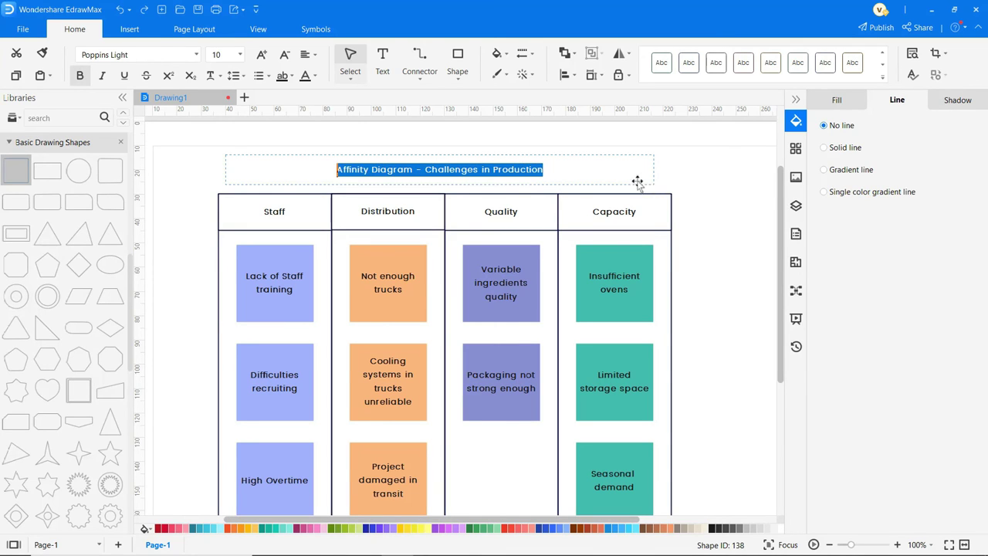
{"action": "left_click", "coordinate": [258, 62]}
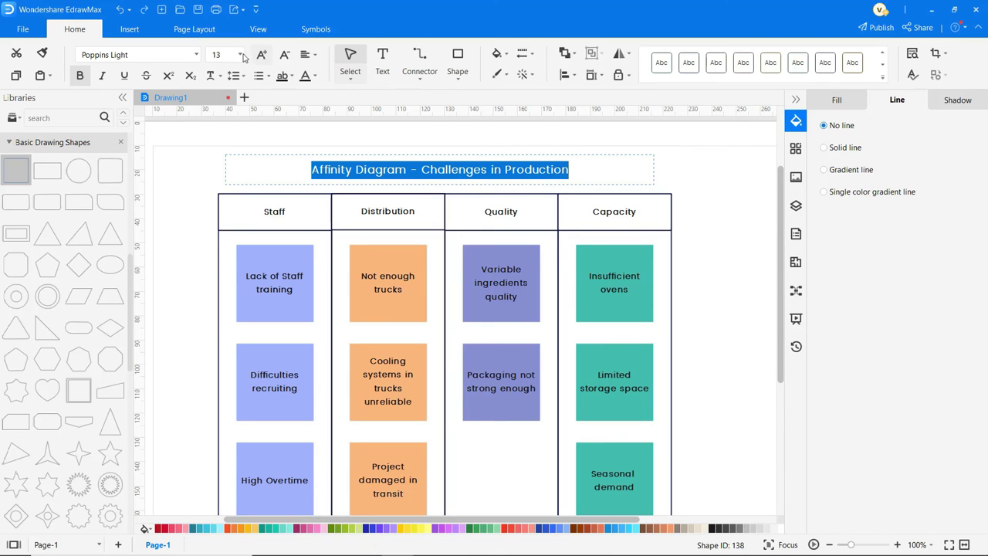
Step: Fit the page to the drawing and start a slideshow from the current page
{"action": "left_click", "coordinate": [192, 34]}
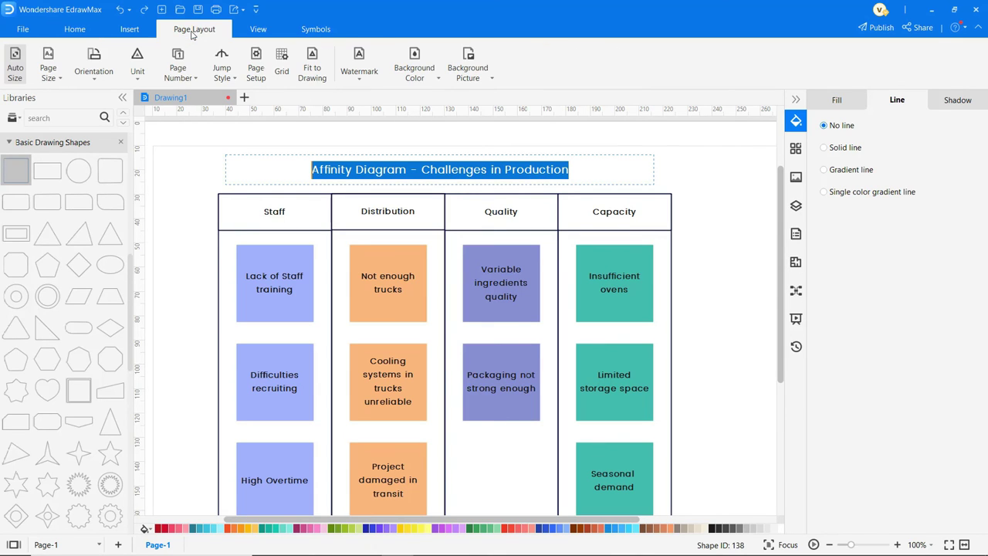
{"action": "left_click", "coordinate": [309, 66]}
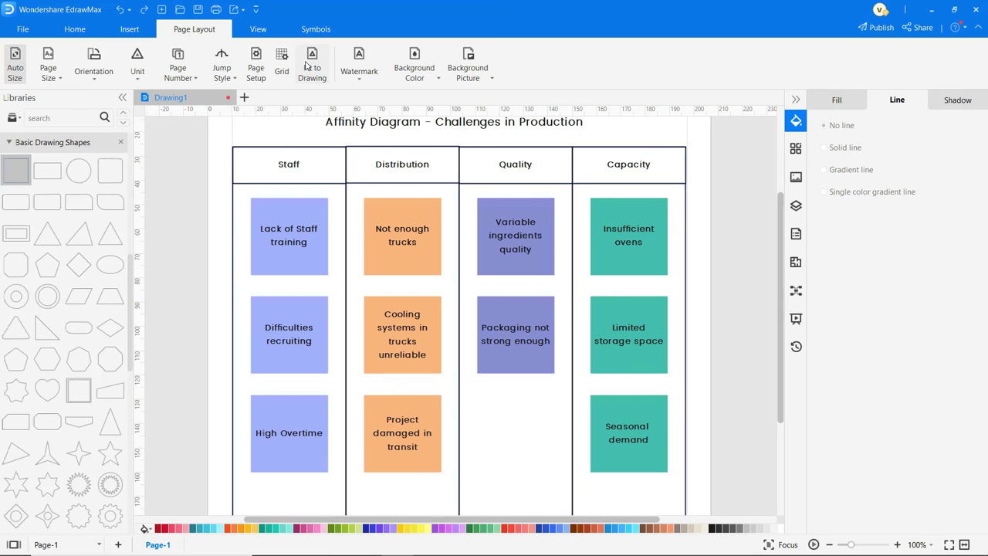
{"action": "left_click", "coordinate": [258, 31]}
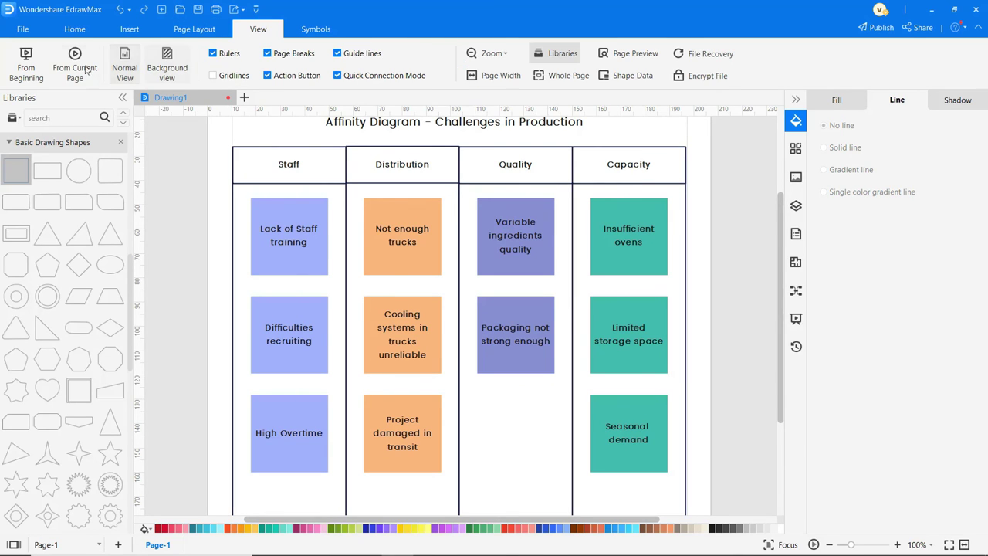